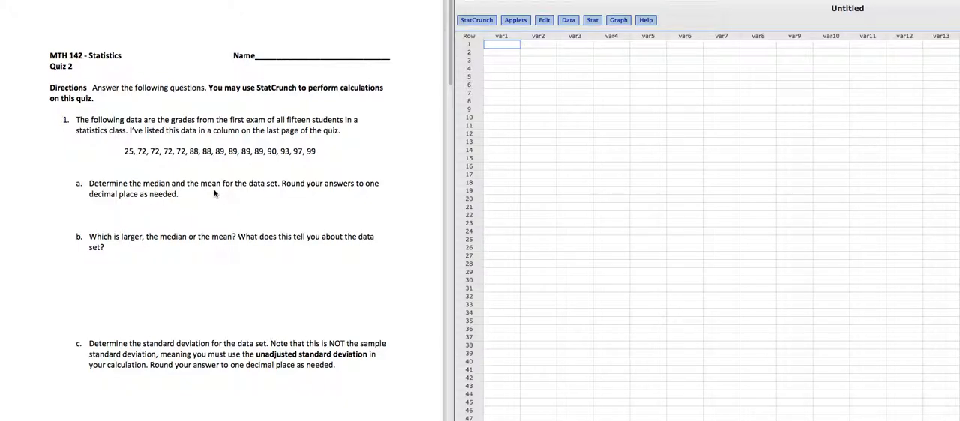
Step: Read through quiz questions 1 and 2 and the exam-grade data set listed after them
{"action": "scroll", "coordinate": [213, 194], "scroll_direction": "down", "scroll_amount": 3}
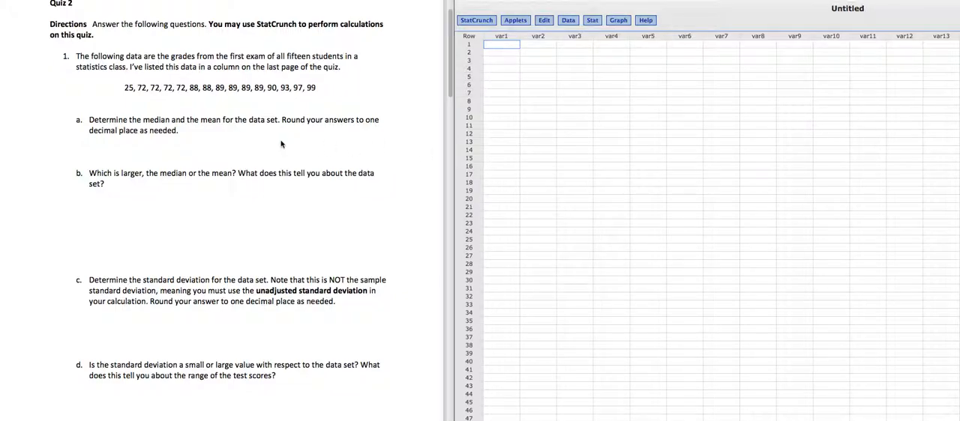
{"action": "scroll", "coordinate": [282, 144], "scroll_direction": "down", "scroll_amount": 1}
{"action": "scroll", "coordinate": [282, 144], "scroll_direction": "down", "scroll_amount": 10}
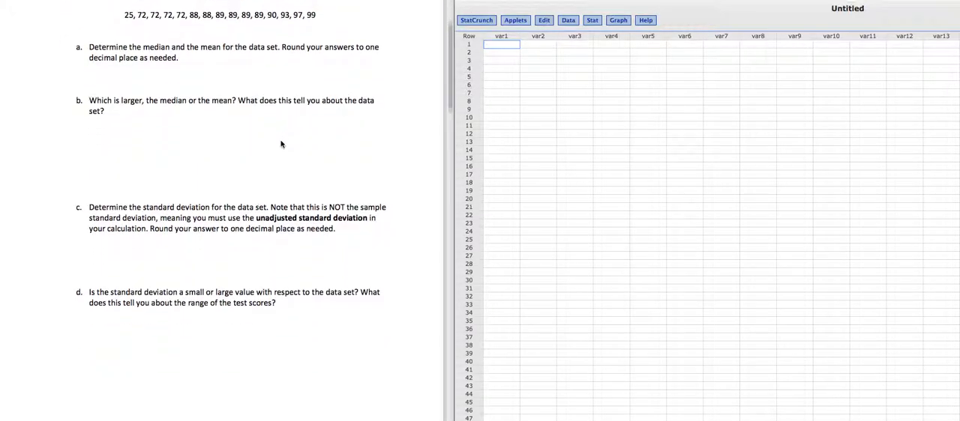
{"action": "scroll", "coordinate": [282, 144], "scroll_direction": "down", "scroll_amount": 5}
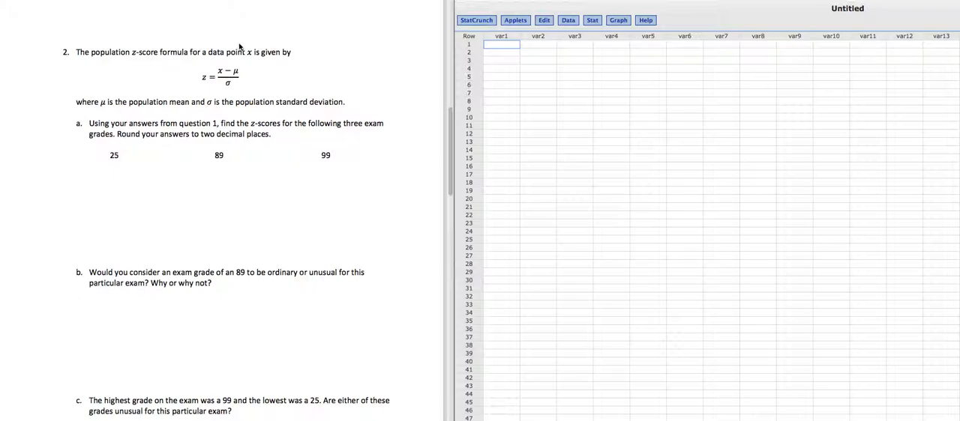
{"action": "scroll", "coordinate": [234, 172], "scroll_direction": "down", "scroll_amount": 1}
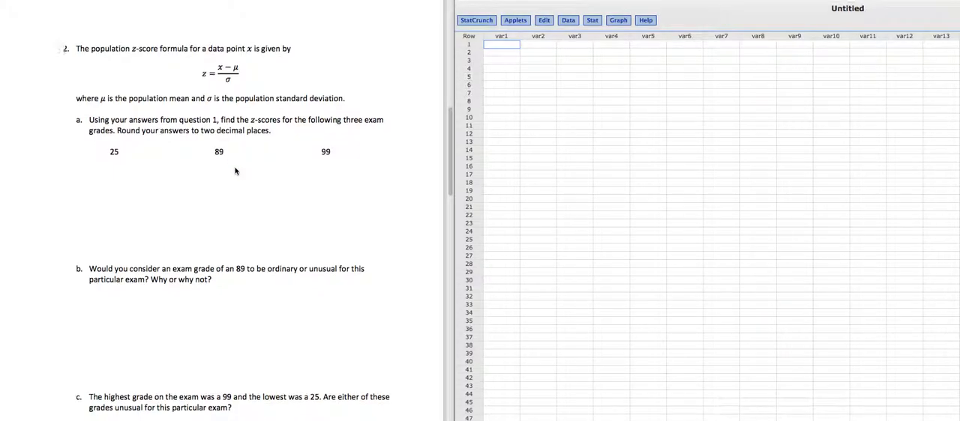
{"action": "scroll", "coordinate": [235, 171], "scroll_direction": "down", "scroll_amount": 5}
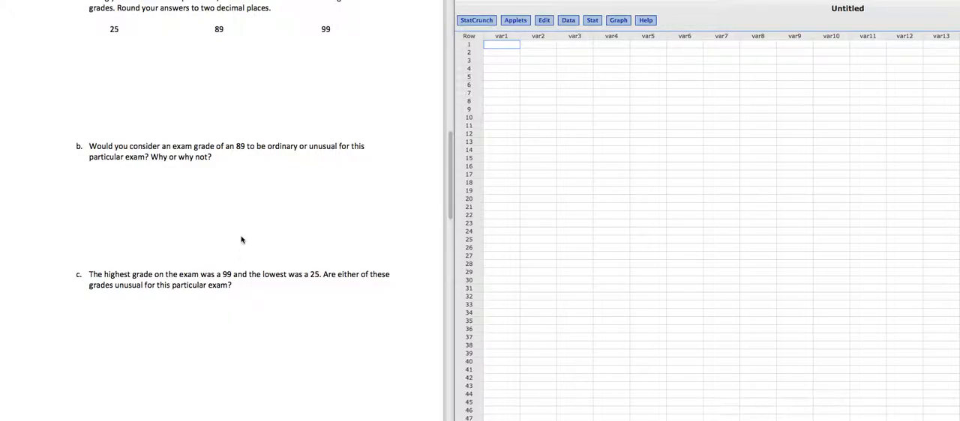
{"action": "scroll", "coordinate": [242, 240], "scroll_direction": "up", "scroll_amount": 2}
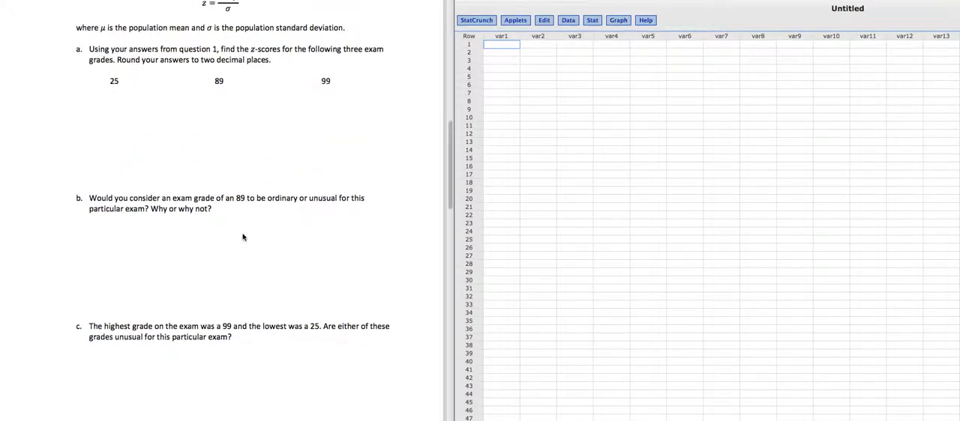
{"action": "scroll", "coordinate": [240, 204], "scroll_direction": "down", "scroll_amount": 8}
{"action": "scroll", "coordinate": [240, 204], "scroll_direction": "down", "scroll_amount": 8}
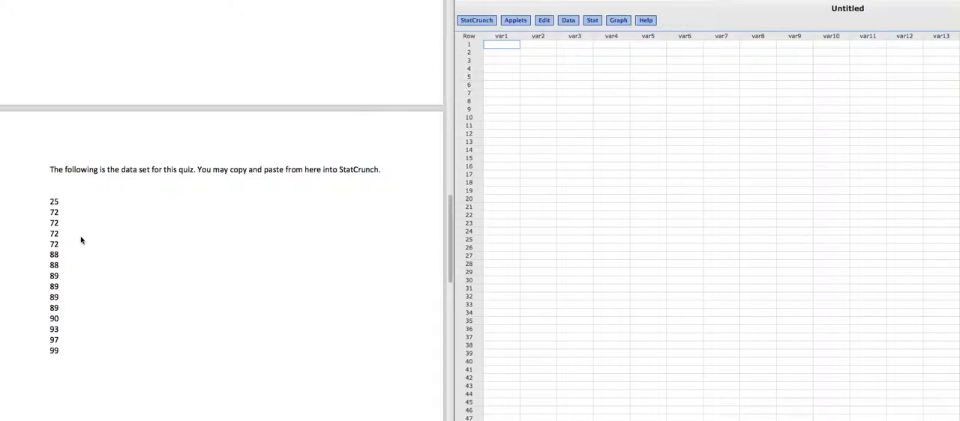
Step: Copy the ten-value list running from 22 to 93 on the document's last page into StatCrunch column var1, starting at row 1
{"action": "scroll", "coordinate": [81, 240], "scroll_direction": "down", "scroll_amount": 10}
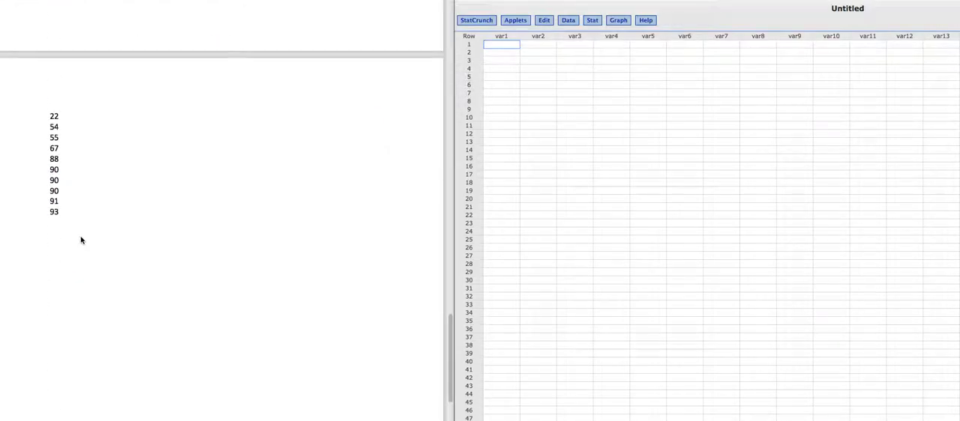
{"action": "left_click", "coordinate": [63, 216]}
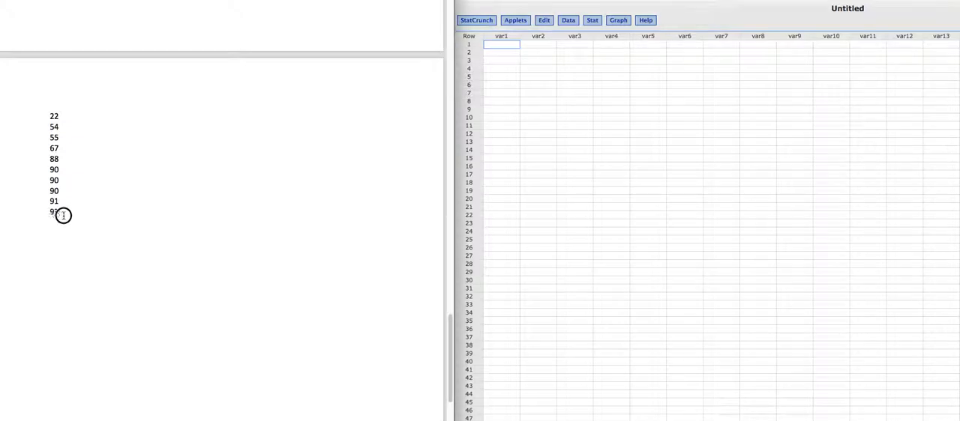
{"action": "left_click_drag", "start_coordinate": [60, 213], "coordinate": [53, 118]}
{"action": "key", "text": "ctrl+c"}
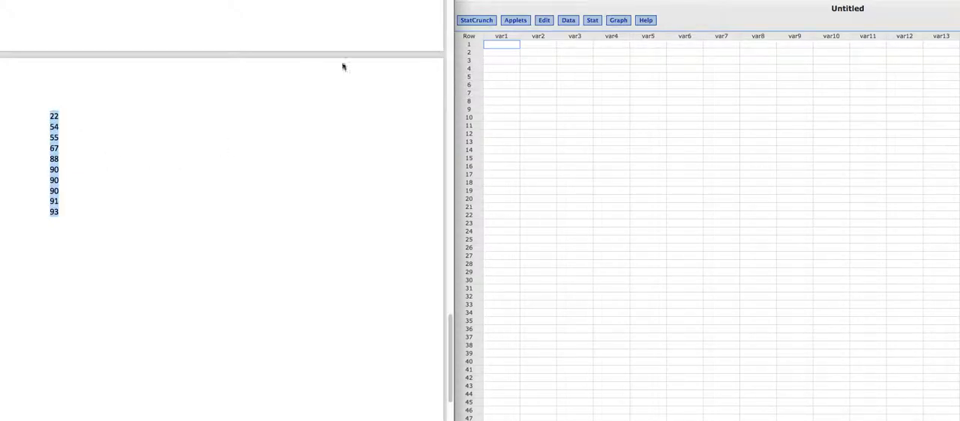
{"action": "left_click", "coordinate": [508, 45]}
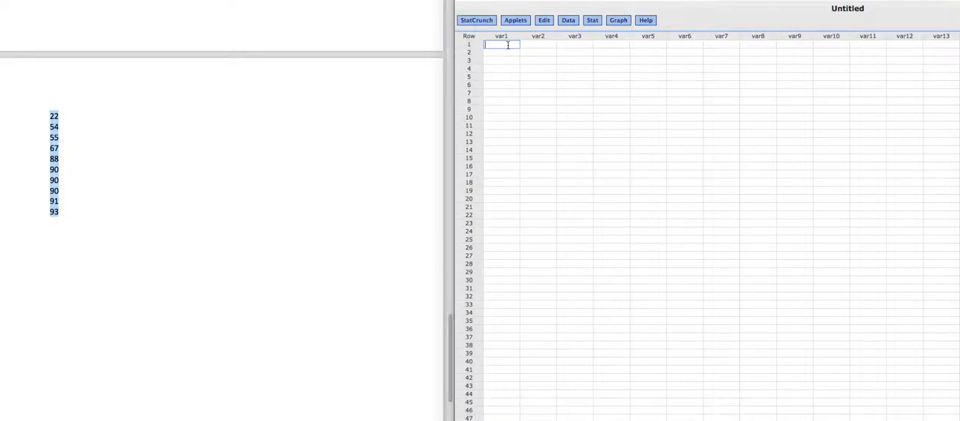
{"action": "key", "text": "ctrl+v"}
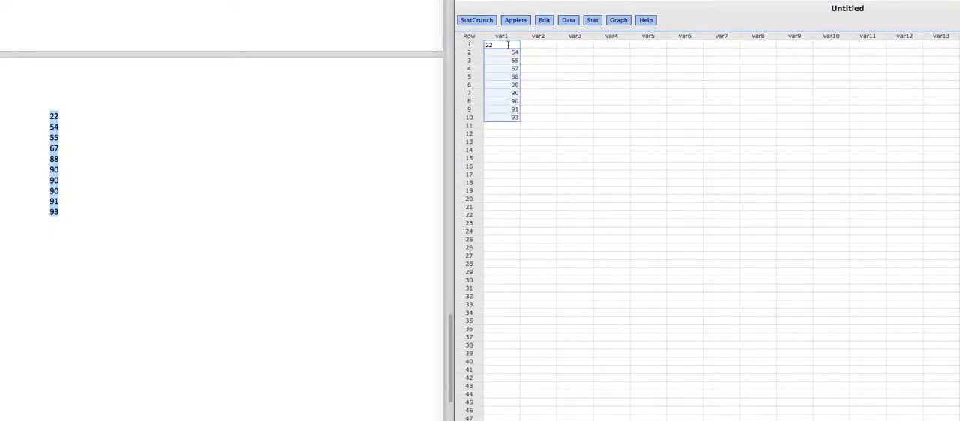
{"action": "left_click", "coordinate": [532, 78]}
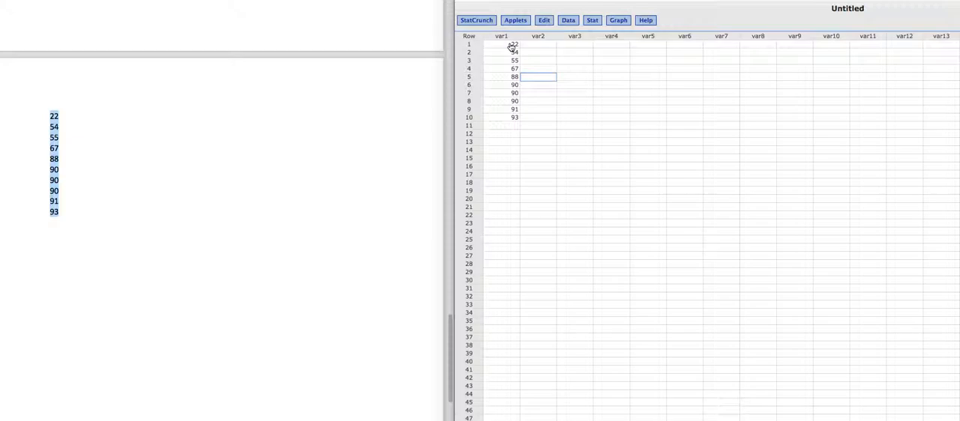
Step: Set up column summary statistics with var1 as the data column
{"action": "left_click", "coordinate": [593, 21]}
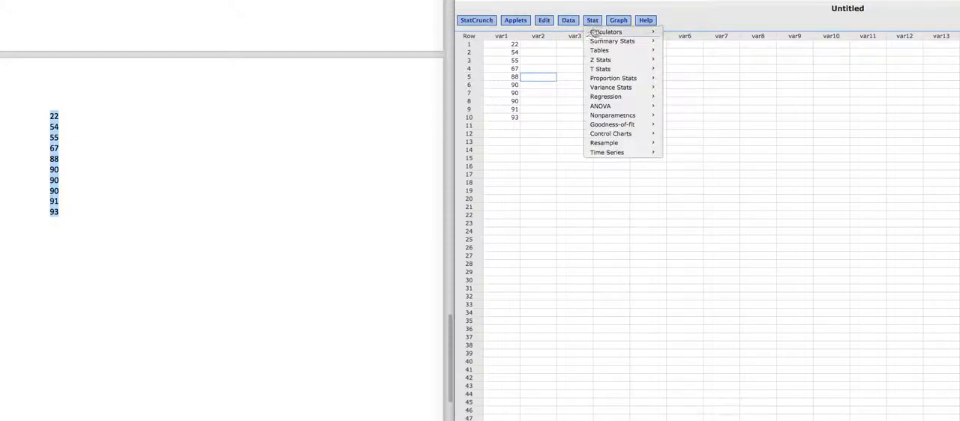
{"action": "mouse_move", "coordinate": [595, 43]}
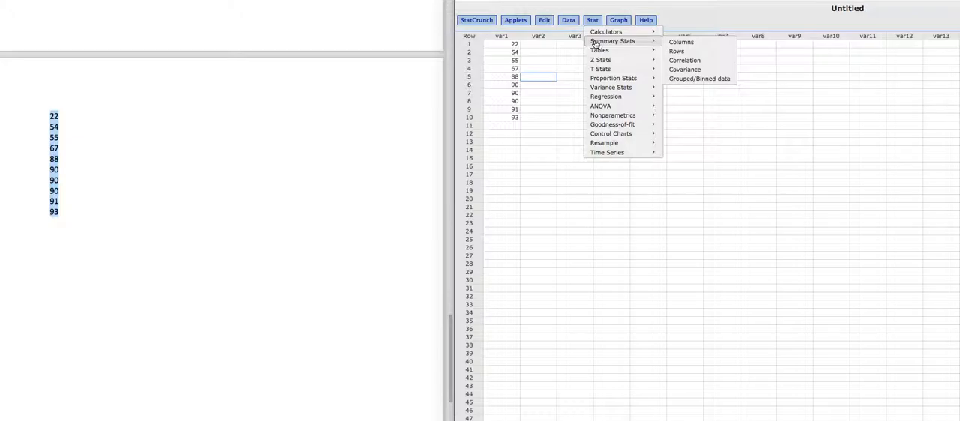
{"action": "left_click", "coordinate": [679, 43]}
{"action": "left_click_drag", "start_coordinate": [803, 99], "coordinate": [650, 97]}
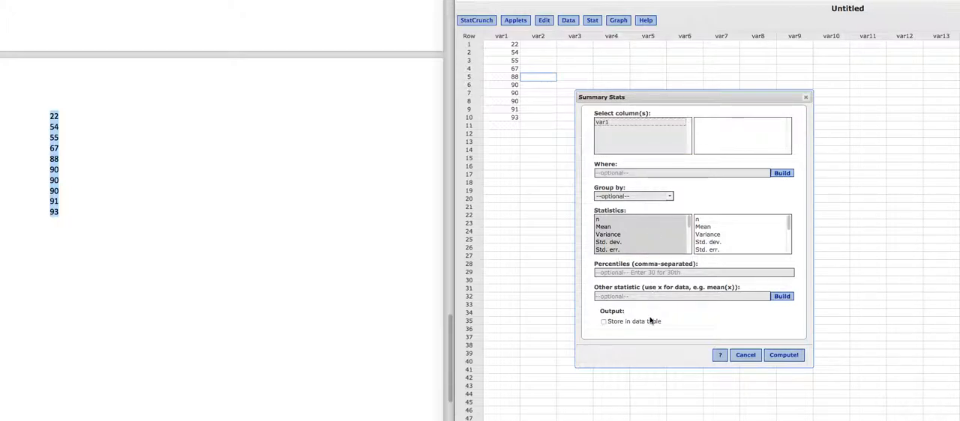
{"action": "left_click", "coordinate": [602, 123]}
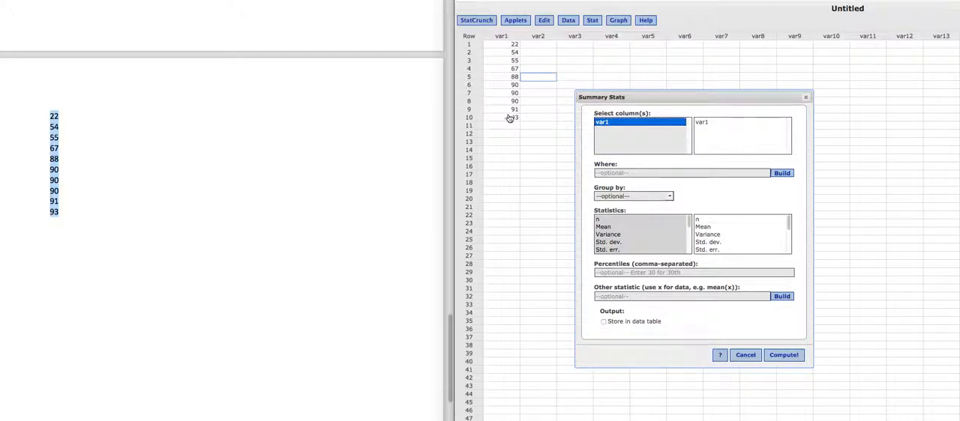
Step: Compute only the Mean, Median and Unadj. std. dev. statistics, and move the results window close to the data column
{"action": "left_click", "coordinate": [606, 228]}
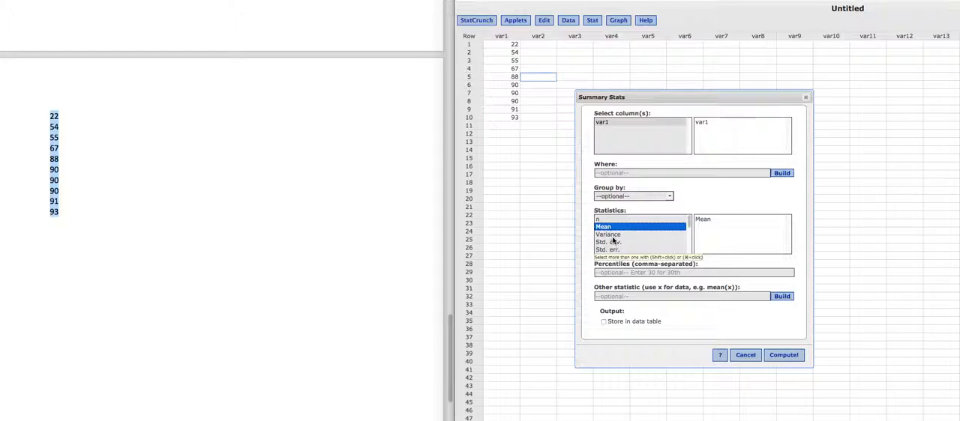
{"action": "scroll", "coordinate": [614, 240], "scroll_direction": "down", "scroll_amount": 3}
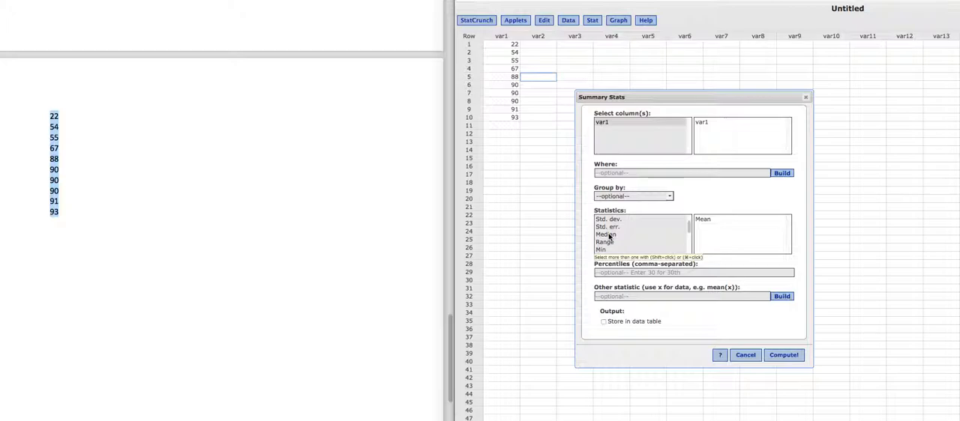
{"action": "left_click", "coordinate": [609, 234], "text": "super"}
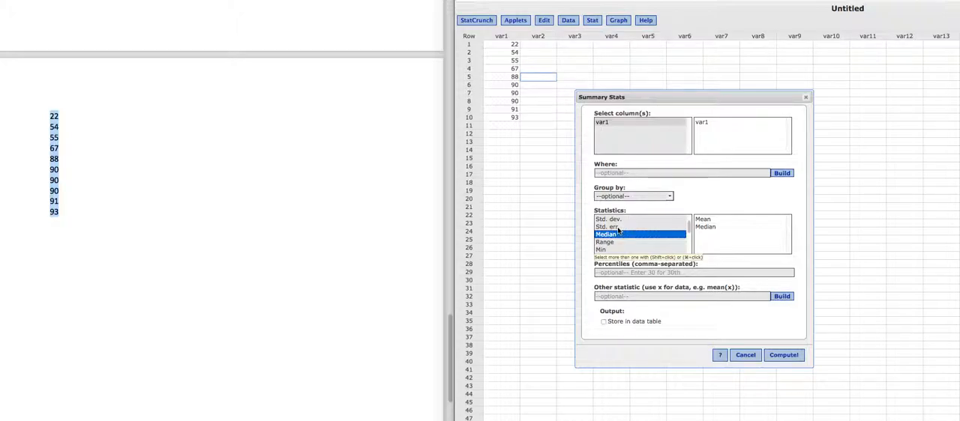
{"action": "scroll", "coordinate": [617, 229], "scroll_direction": "down", "scroll_amount": 3}
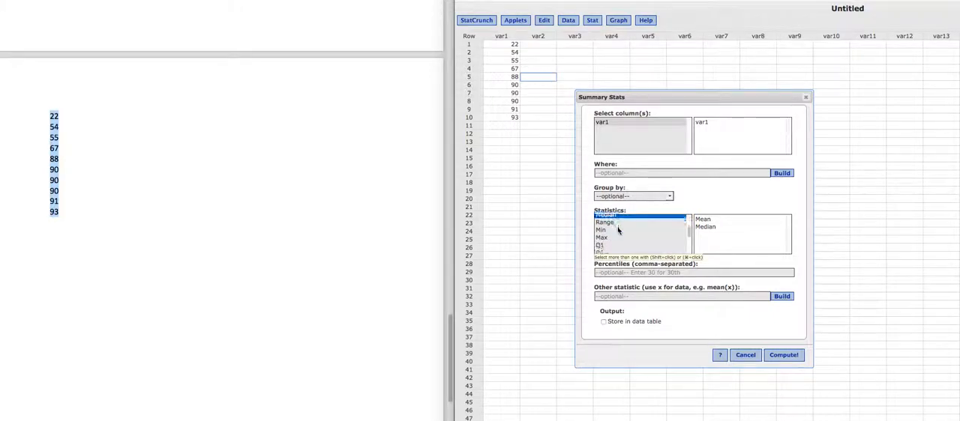
{"action": "scroll", "coordinate": [619, 232], "scroll_direction": "down", "scroll_amount": 2}
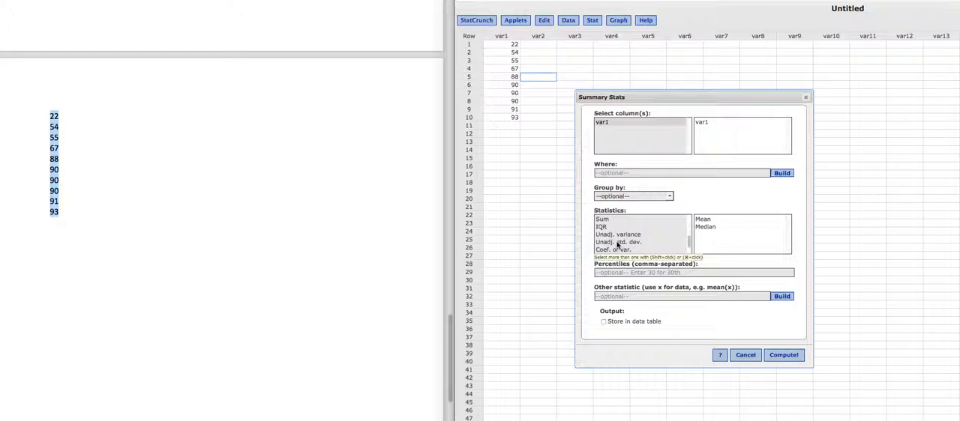
{"action": "double_click", "coordinate": [617, 245]}
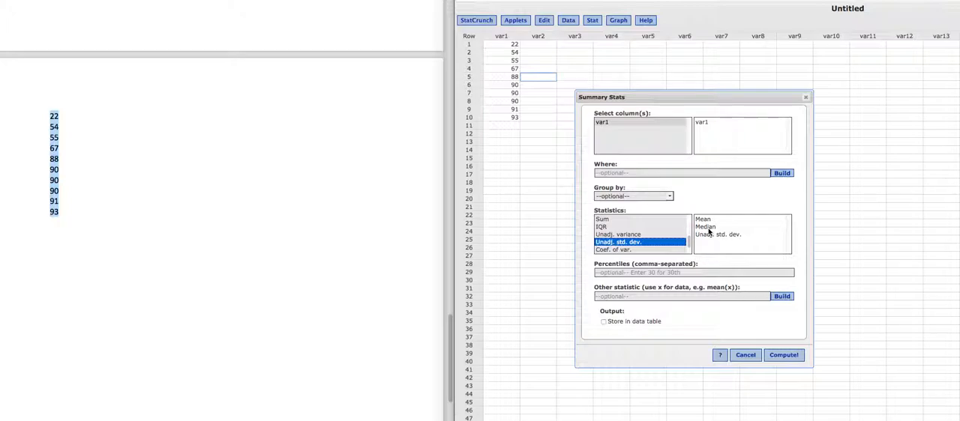
{"action": "left_click", "coordinate": [788, 354]}
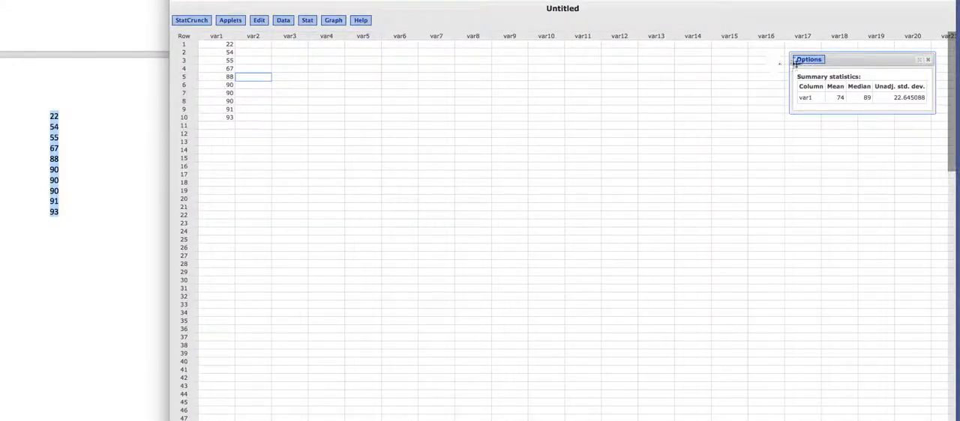
{"action": "left_click_drag", "start_coordinate": [854, 63], "coordinate": [412, 184]}
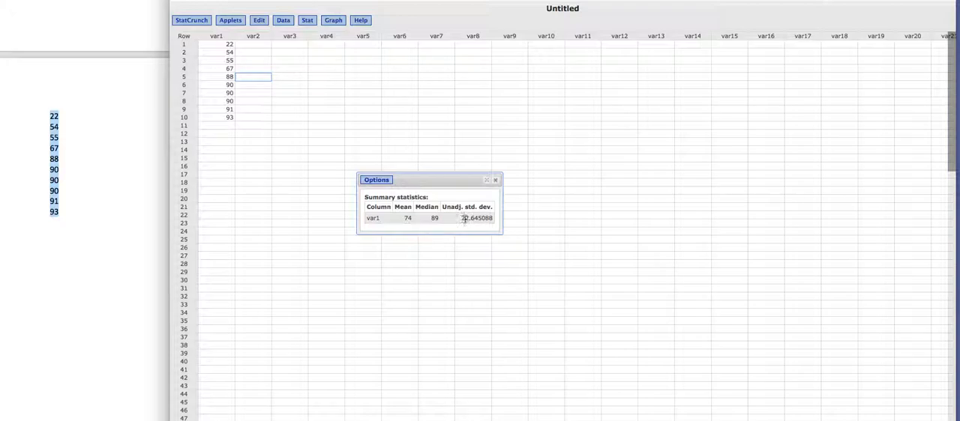
Step: Switch back to the quiz document and review its questions from question 2 up to question 1
{"action": "left_click", "coordinate": [124, 174]}
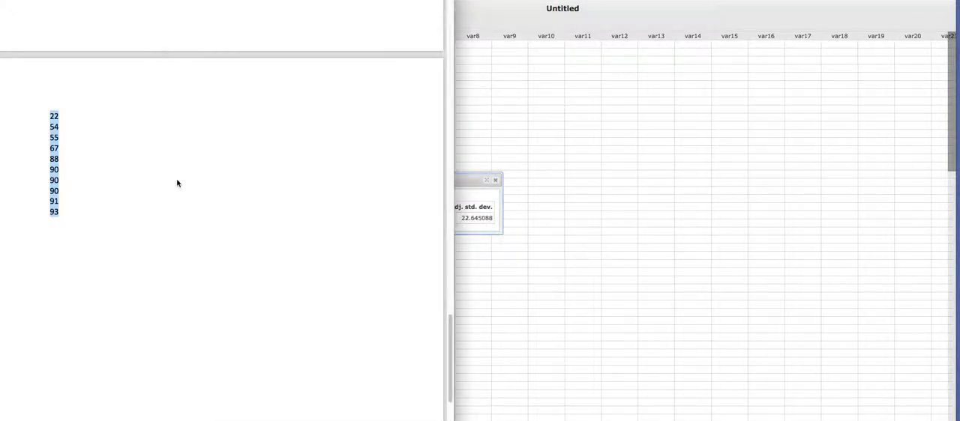
{"action": "scroll", "coordinate": [195, 188], "scroll_direction": "up", "scroll_amount": 10}
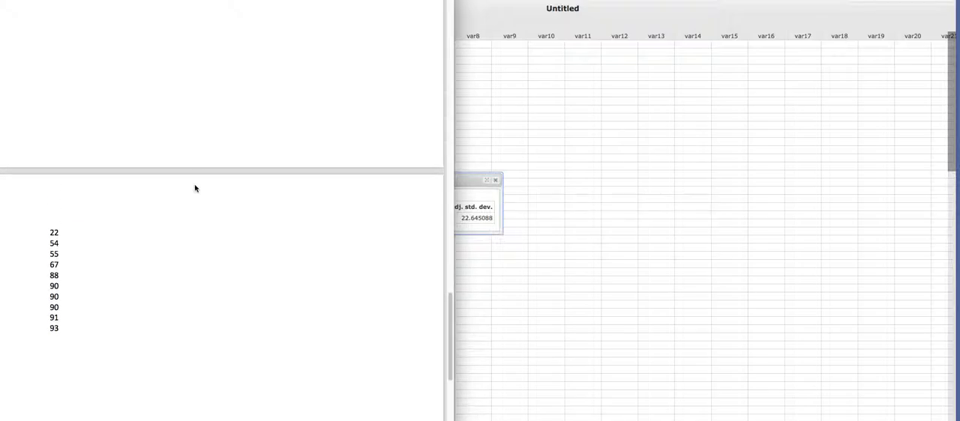
{"action": "scroll", "coordinate": [194, 188], "scroll_direction": "up", "scroll_amount": 15}
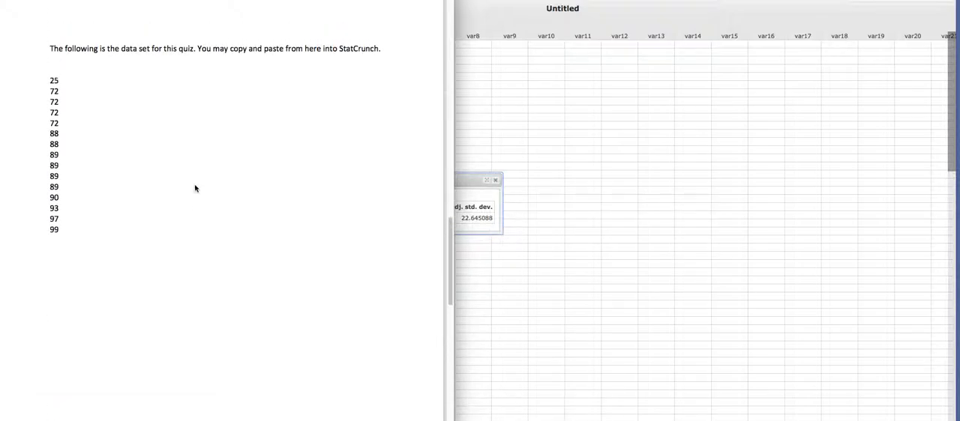
{"action": "scroll", "coordinate": [195, 188], "scroll_direction": "up", "scroll_amount": 20}
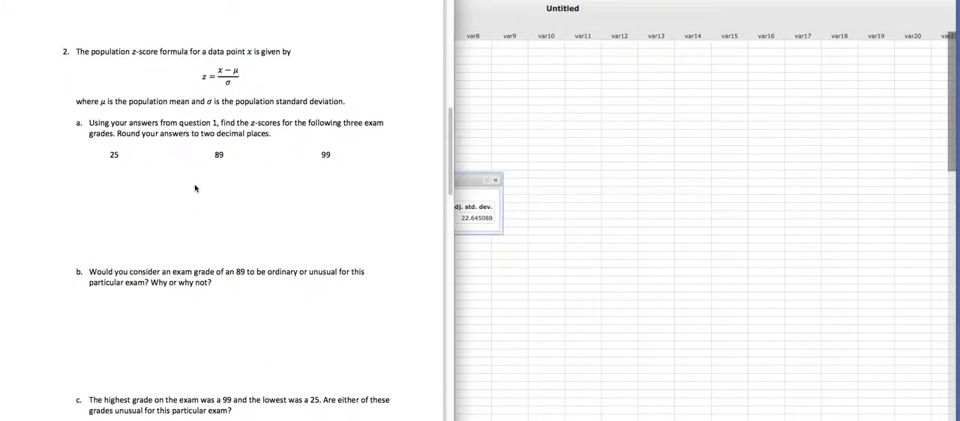
{"action": "scroll", "coordinate": [194, 188], "scroll_direction": "up", "scroll_amount": 20}
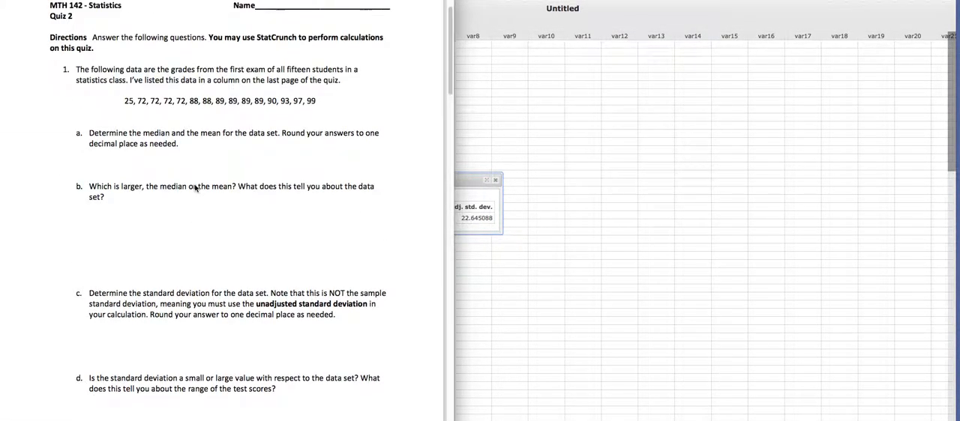